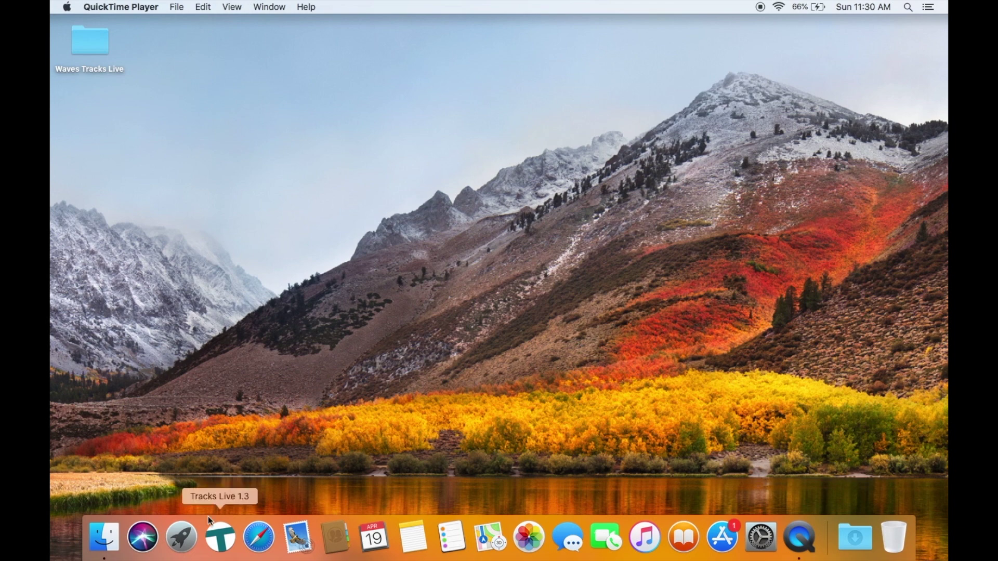
Launch Tracks Live from the Dock to reach its Session window listing Test and Untitled
click(218, 536)
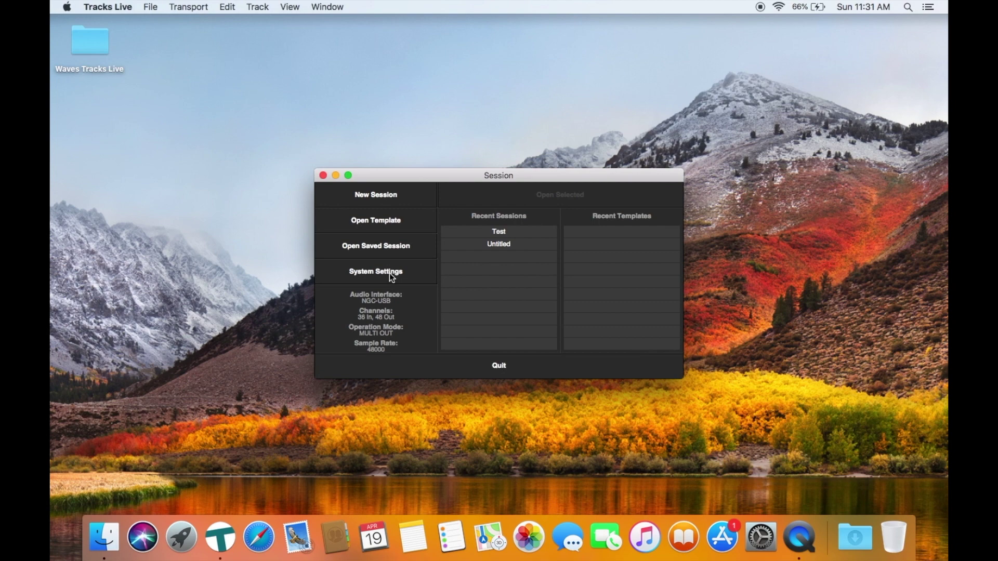
In System Settings, keep NGC-USB as the interface and switch on all 48 inputs
click(390, 273)
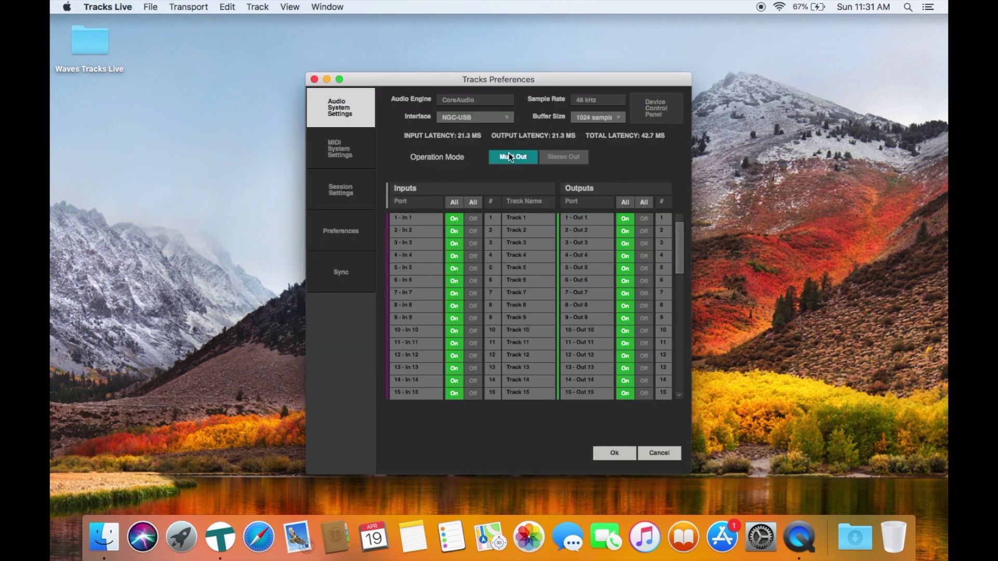
click(506, 118)
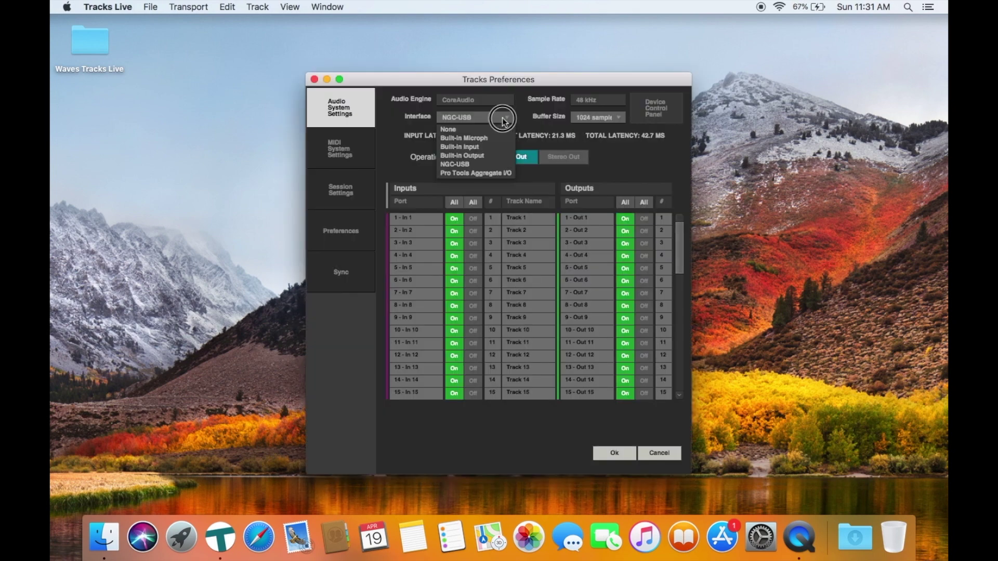
click(488, 164)
drag(681, 238, 682, 370)
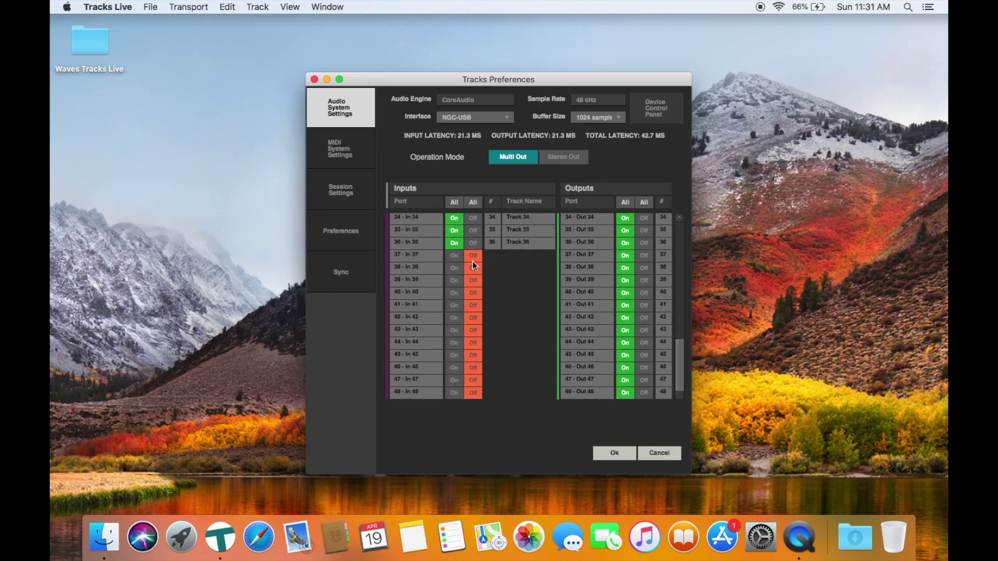
click(452, 256)
click(453, 268)
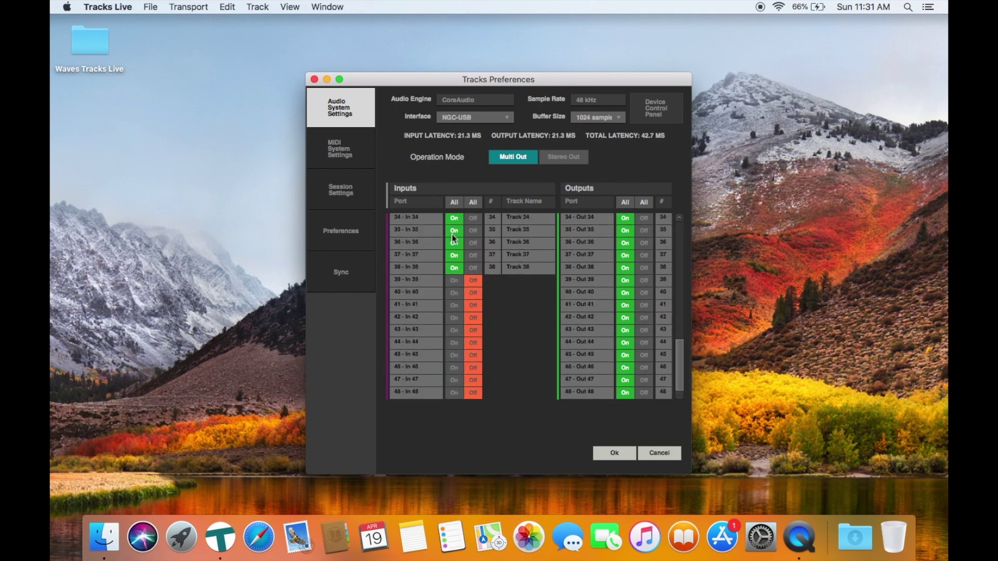
click(454, 202)
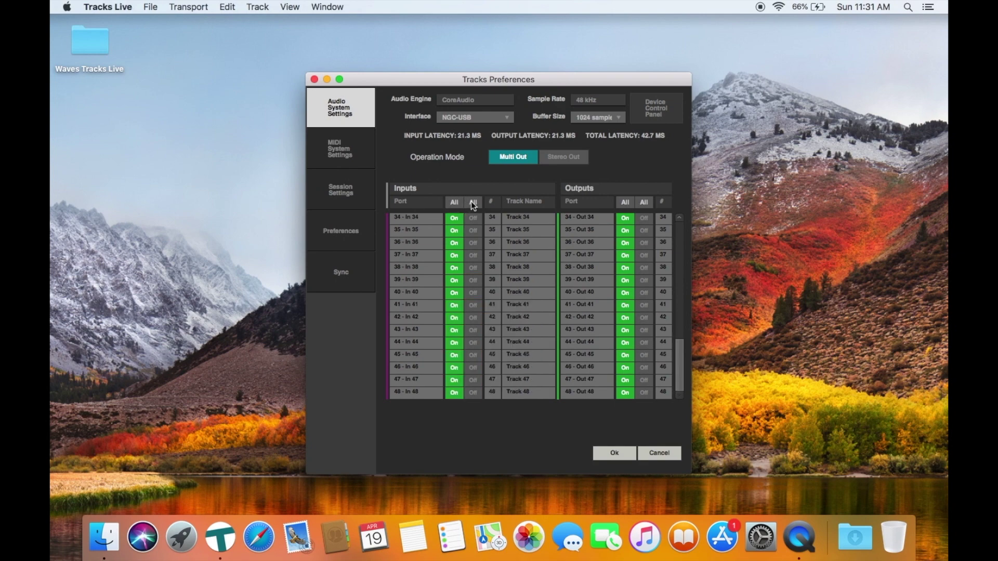
click(472, 202)
click(452, 204)
Switch Operation Mode to Stereo Out and back, keeping Multi Out
drag(679, 364, 670, 237)
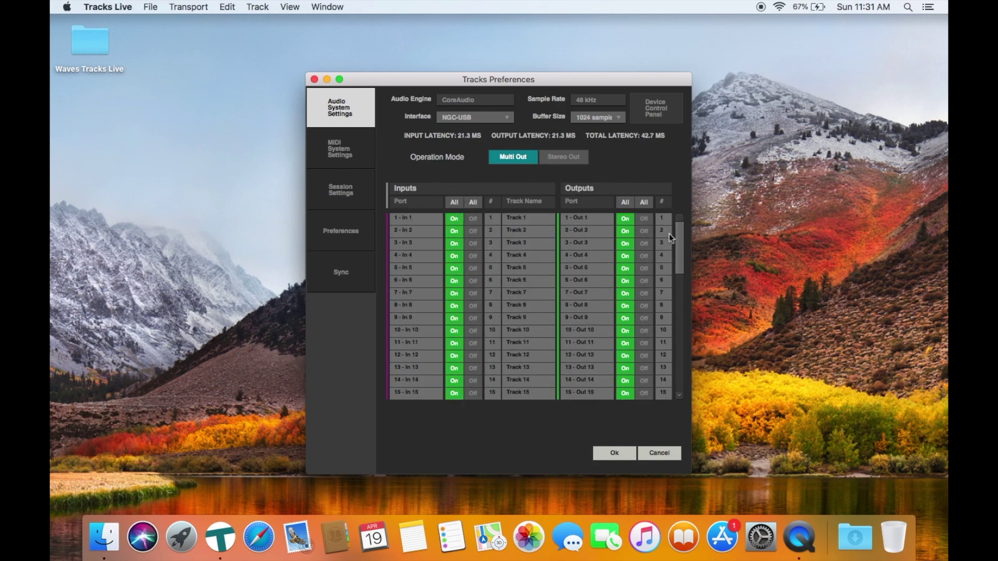
click(562, 159)
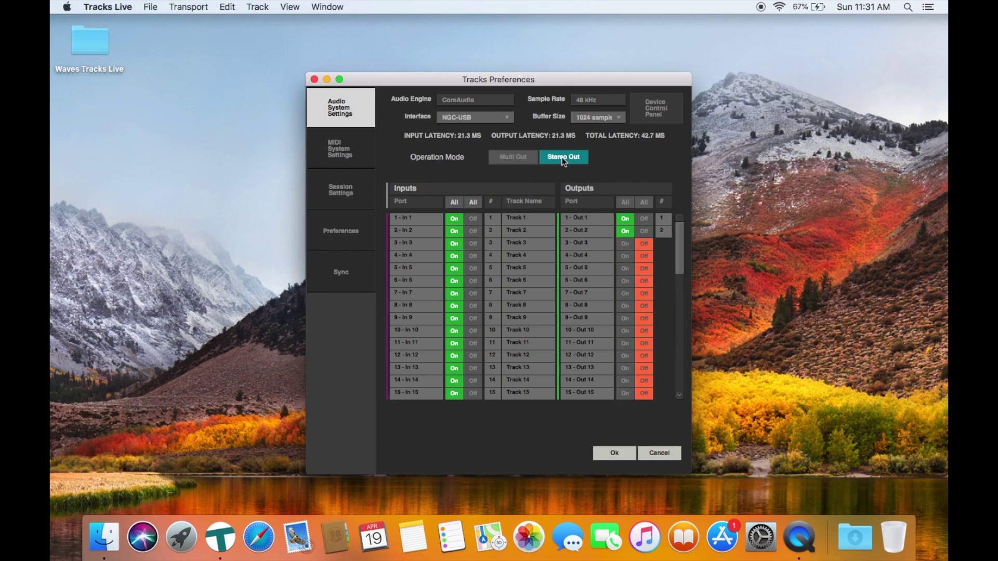
click(509, 155)
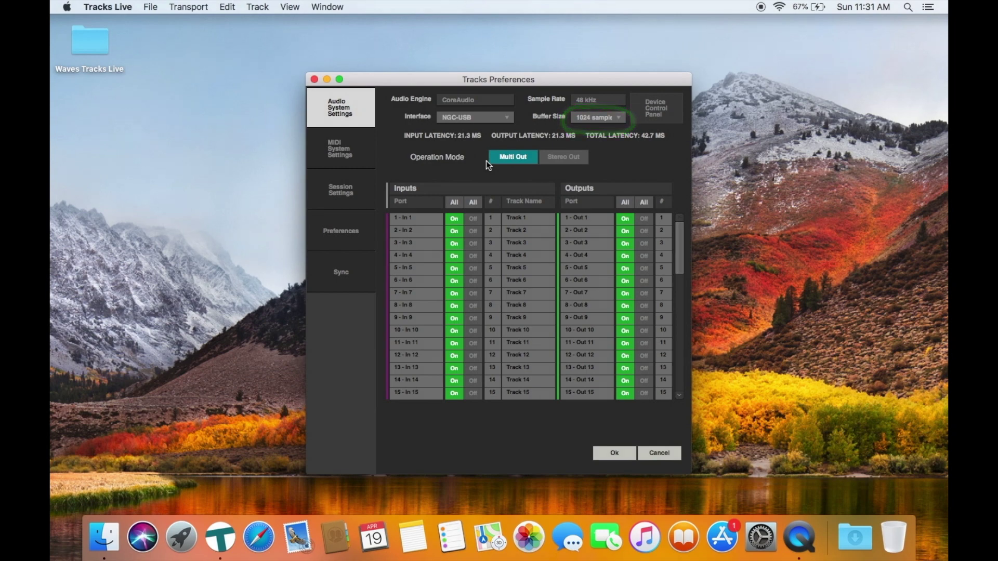
Close Preferences and create a new session named 'Waves Tracks Live' in Music
click(614, 453)
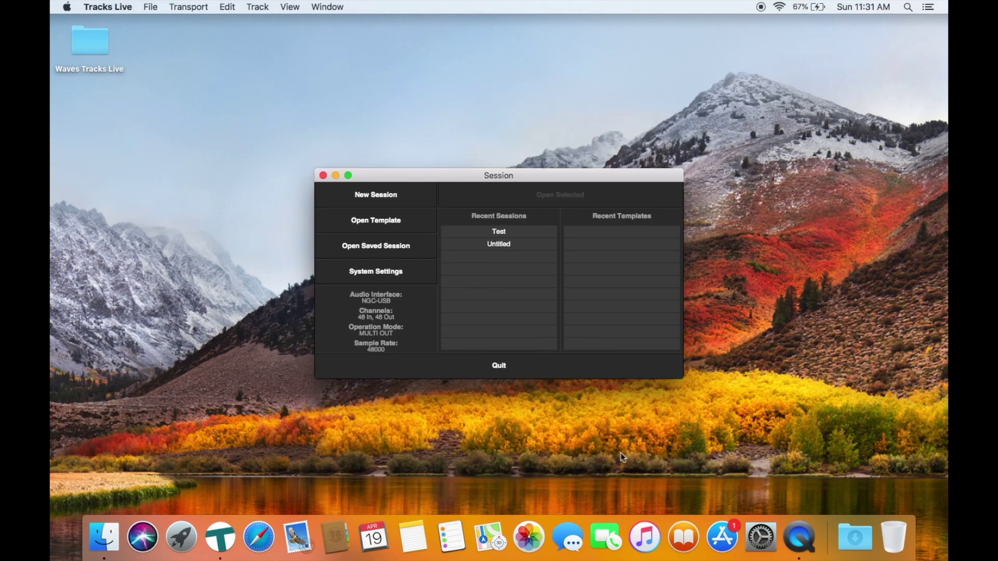
click(398, 198)
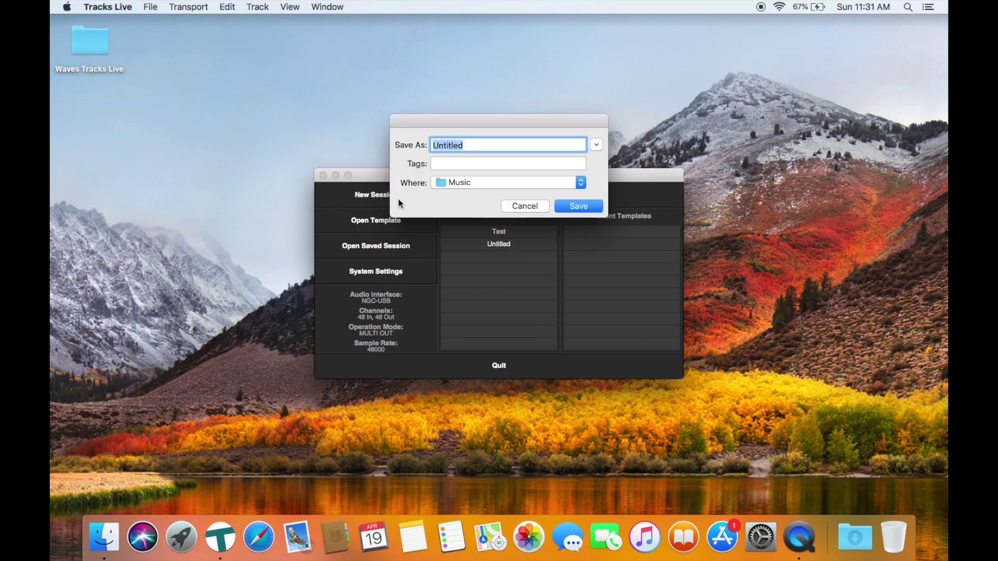
text(Waves Tracks Live)
key(Return)
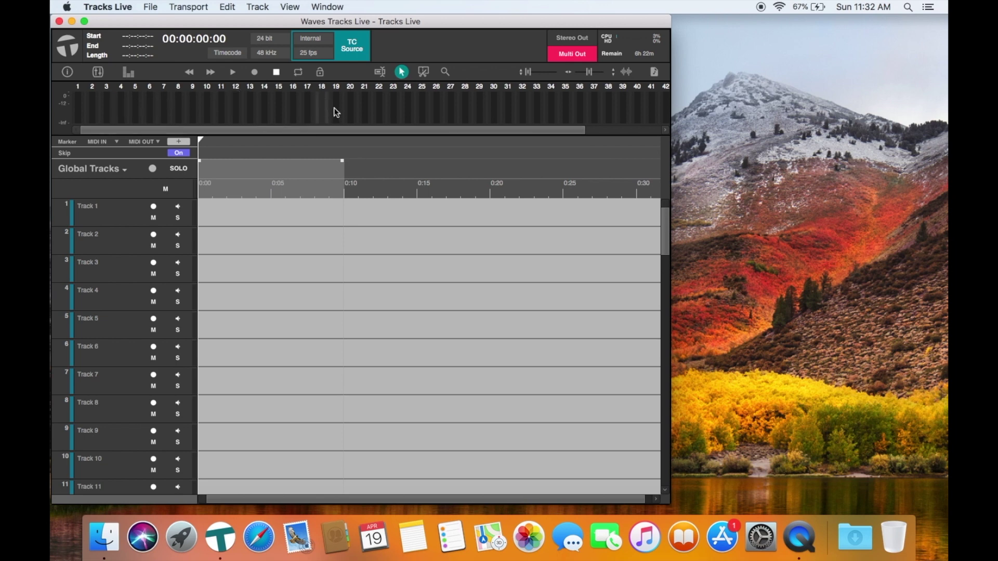
Shrink track rows to show Tracks 1–22 and zoom the timeline to four minutes
drag(454, 126, 530, 128)
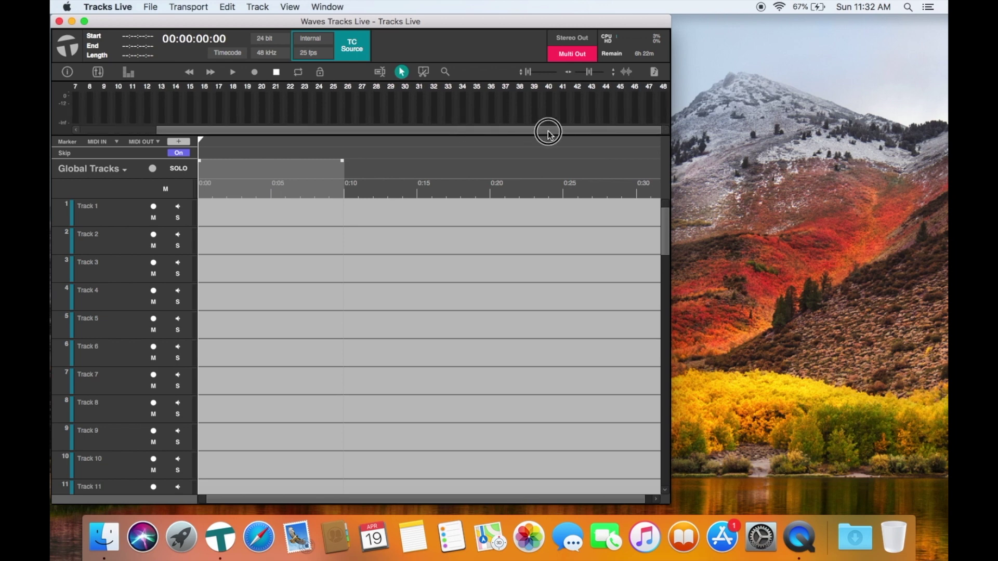
click(529, 72)
drag(533, 75, 519, 73)
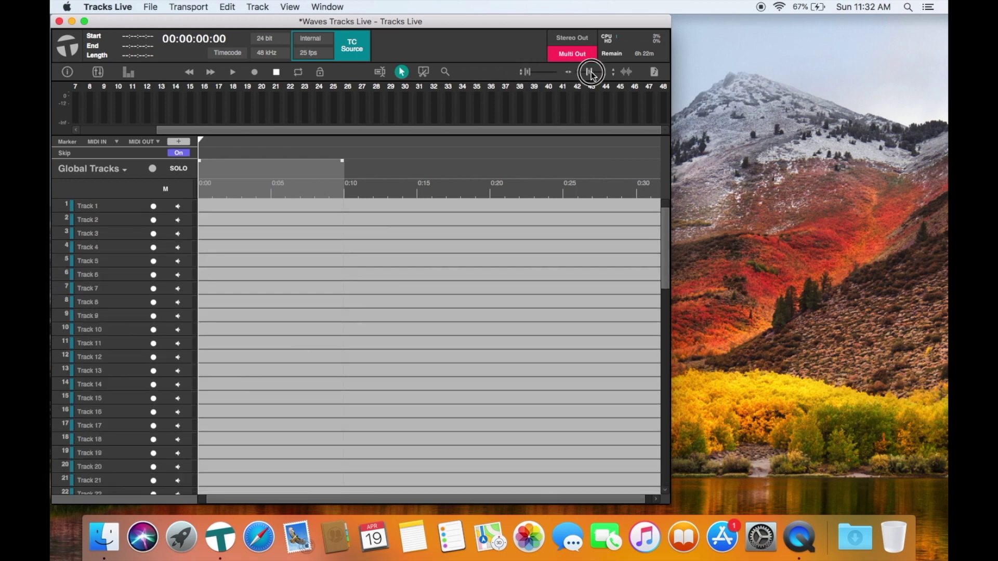
drag(591, 73, 584, 73)
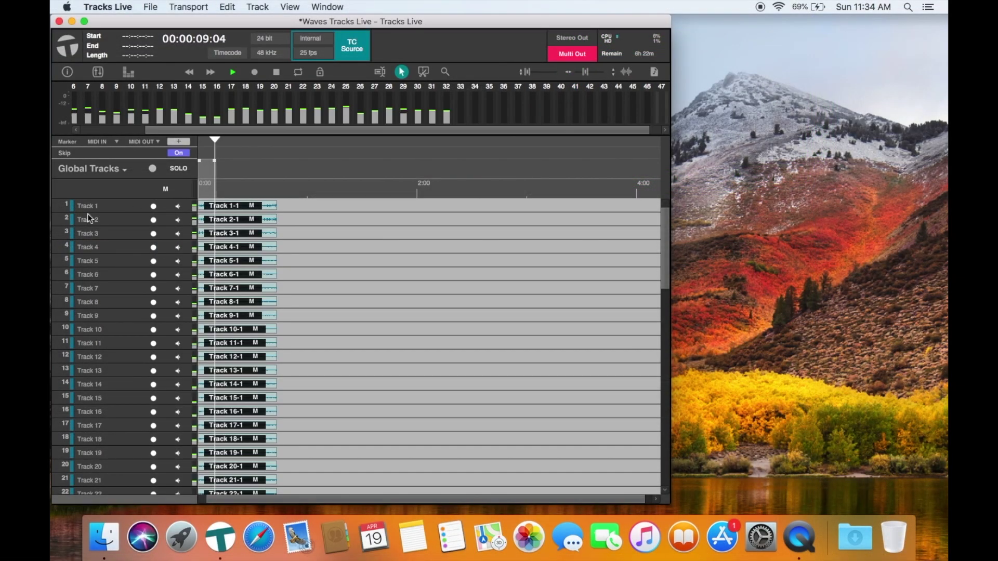
Attempt to rename Track 1 to Kick through its track options
click(94, 207)
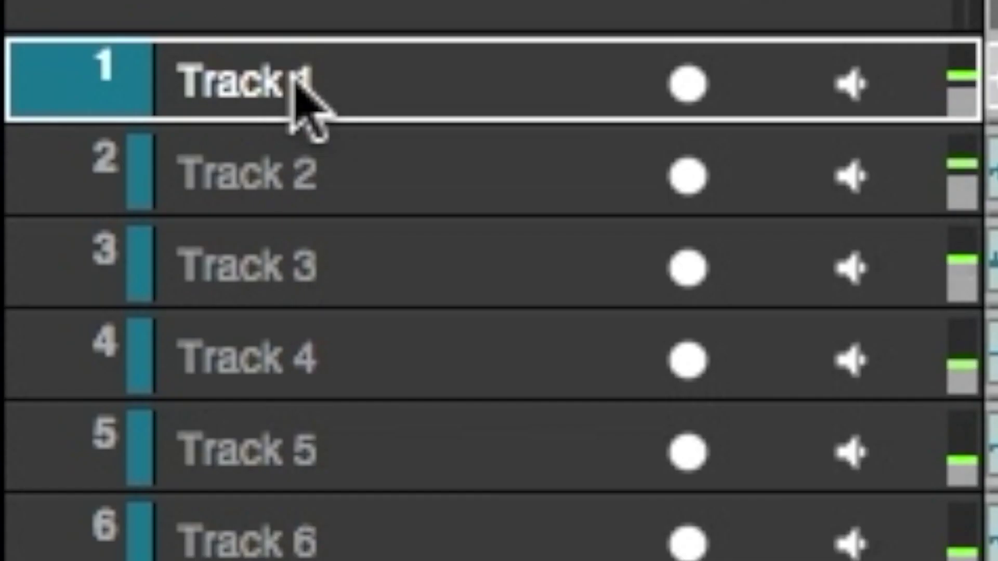
right_click(94, 207)
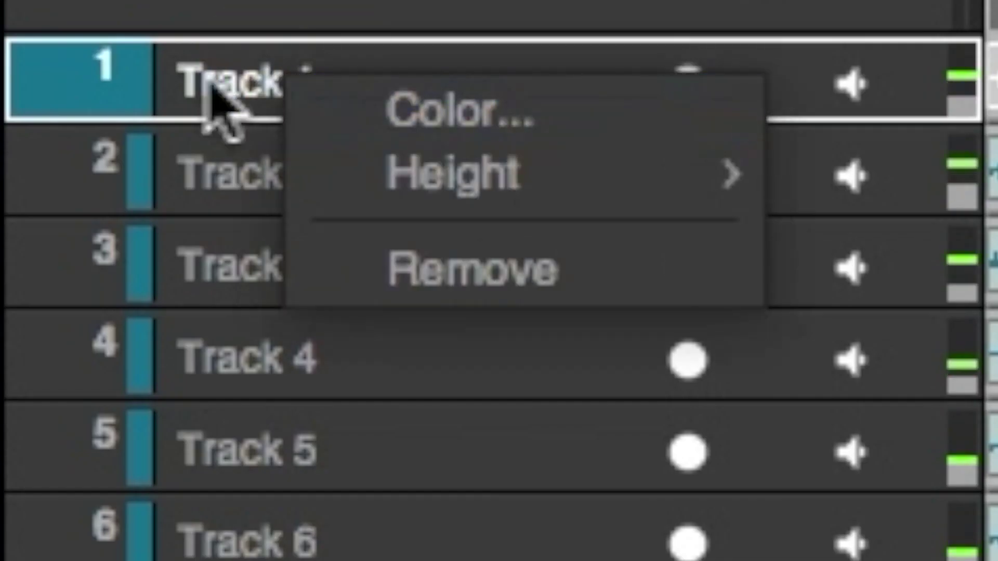
click(216, 92)
click(268, 96)
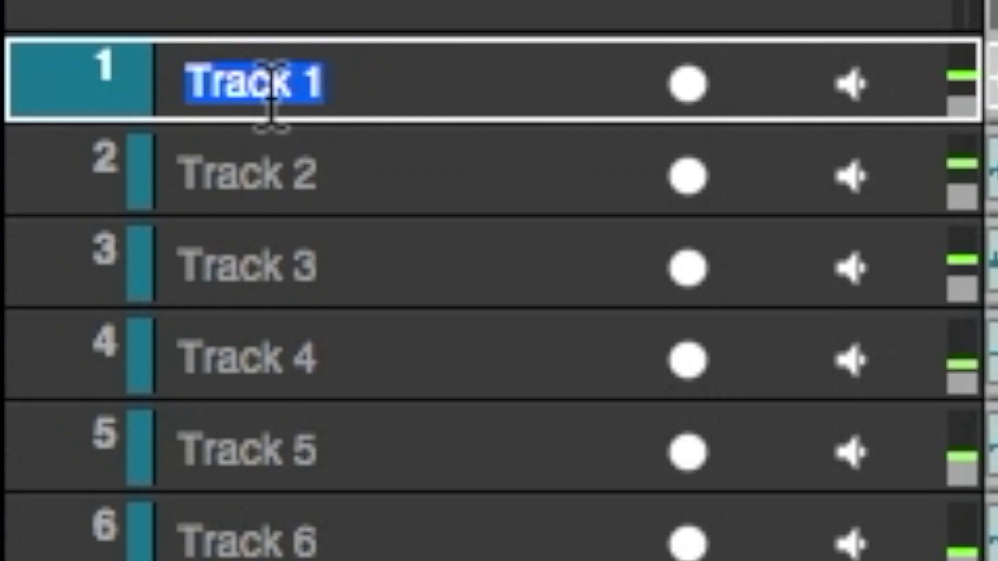
text(Kick)
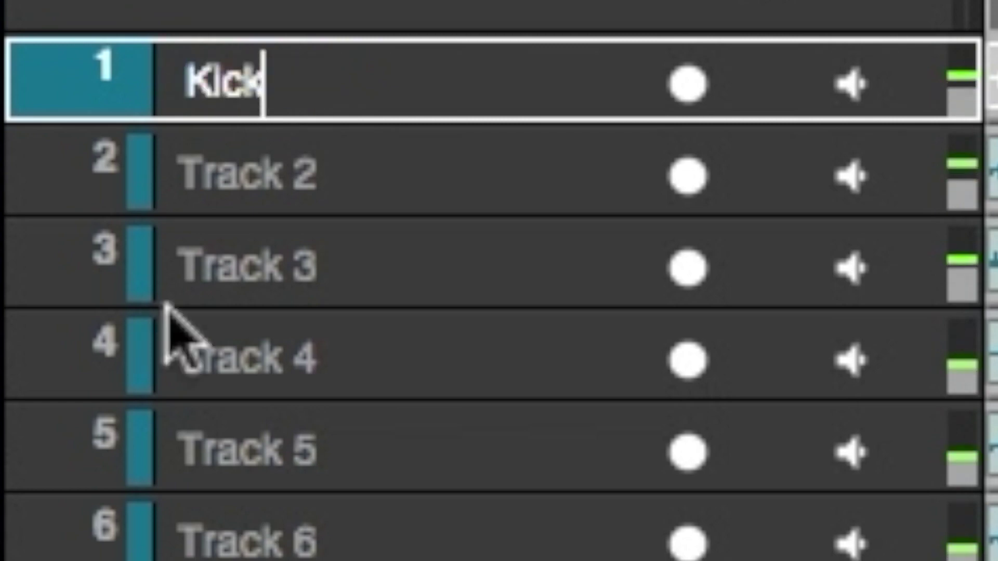
Rename Track 2 to Snare and Track 1 to Kick
click(244, 176)
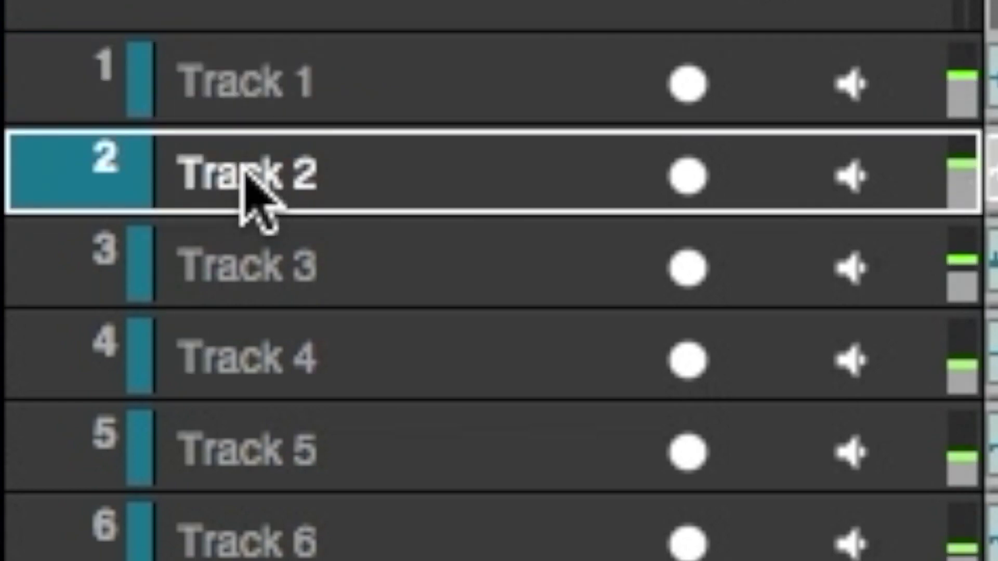
double_click(244, 175)
text(Snare)
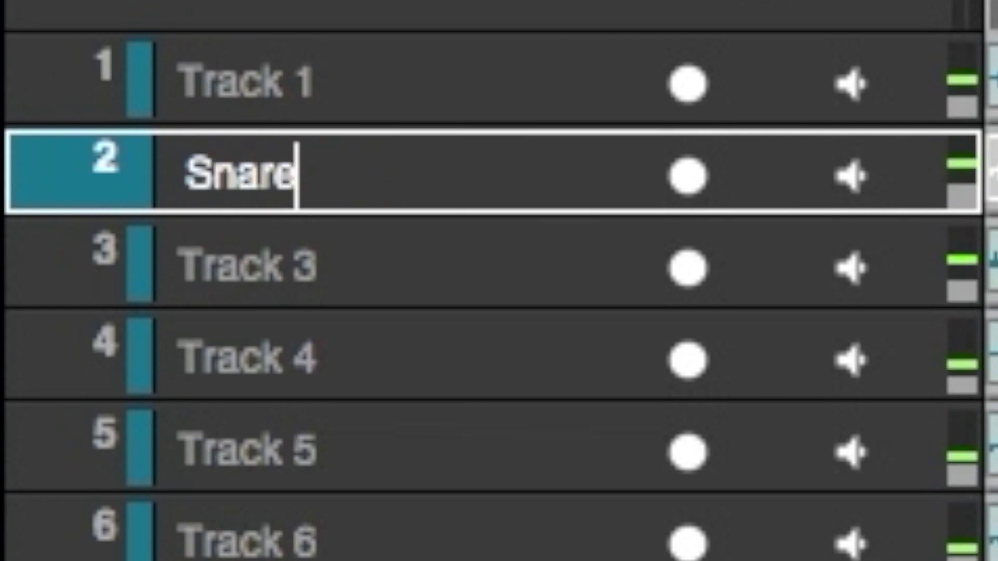
key(Return)
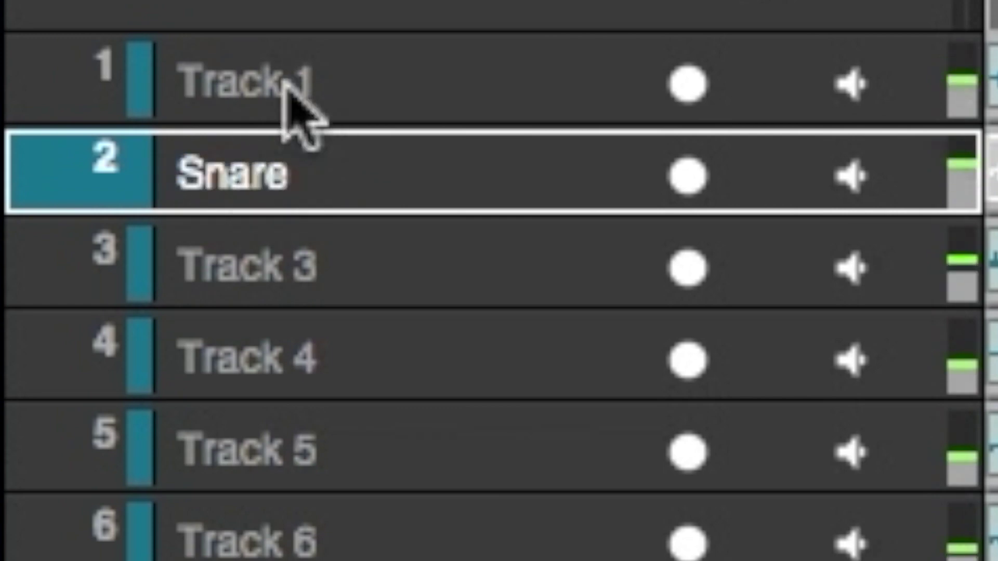
click(286, 89)
double_click(287, 87)
text(Kick)
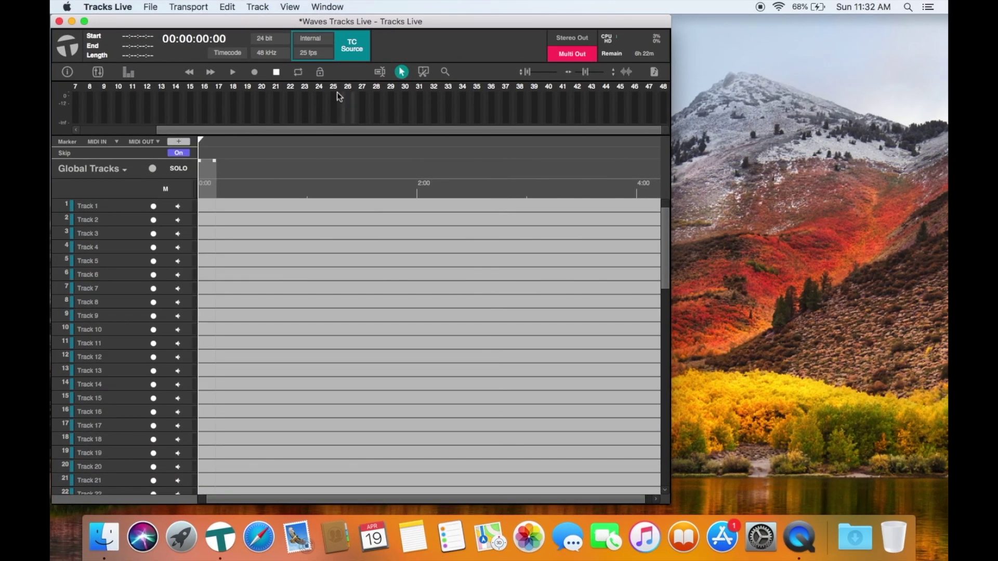
Arm Tracks 1–3, then arm every track with Global Record
click(153, 206)
click(153, 220)
click(153, 234)
drag(204, 131, 129, 131)
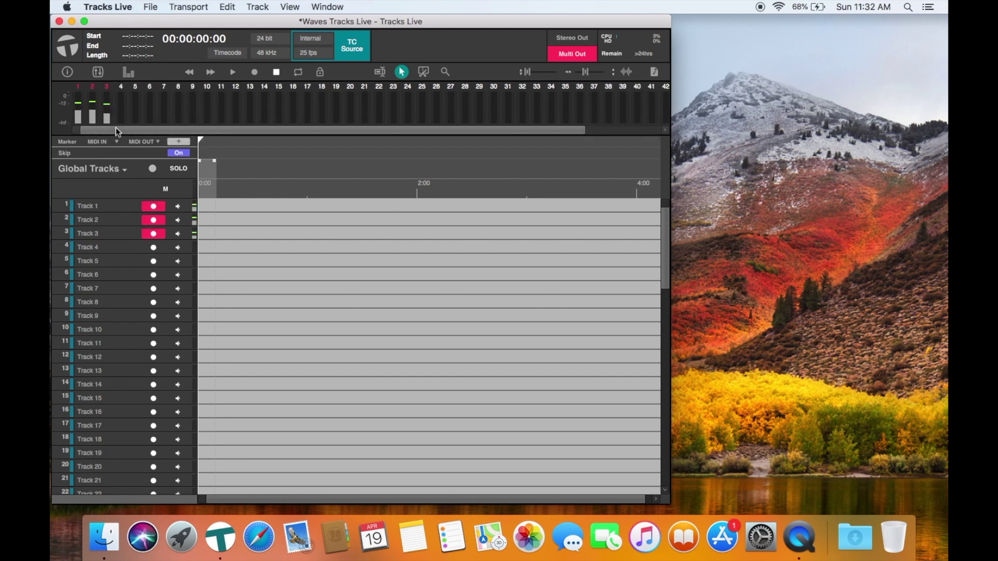
click(152, 169)
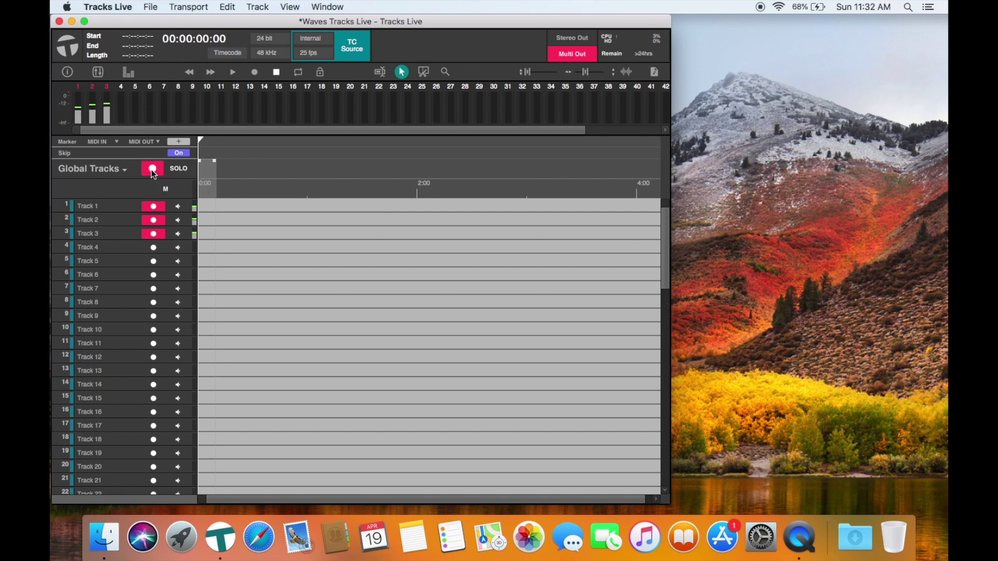
click(125, 170)
click(125, 170)
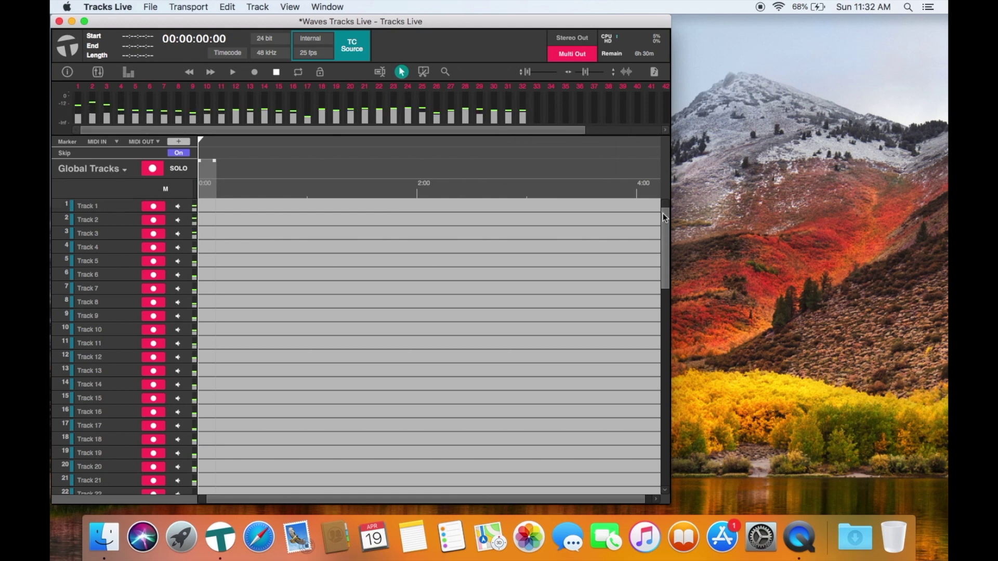
Disarm Tracks 33 through 48, leaving Tracks 1–32 armed
drag(665, 218, 591, 320)
click(148, 243)
click(148, 258)
click(149, 272)
click(151, 283)
click(151, 296)
click(152, 311)
click(152, 325)
click(152, 338)
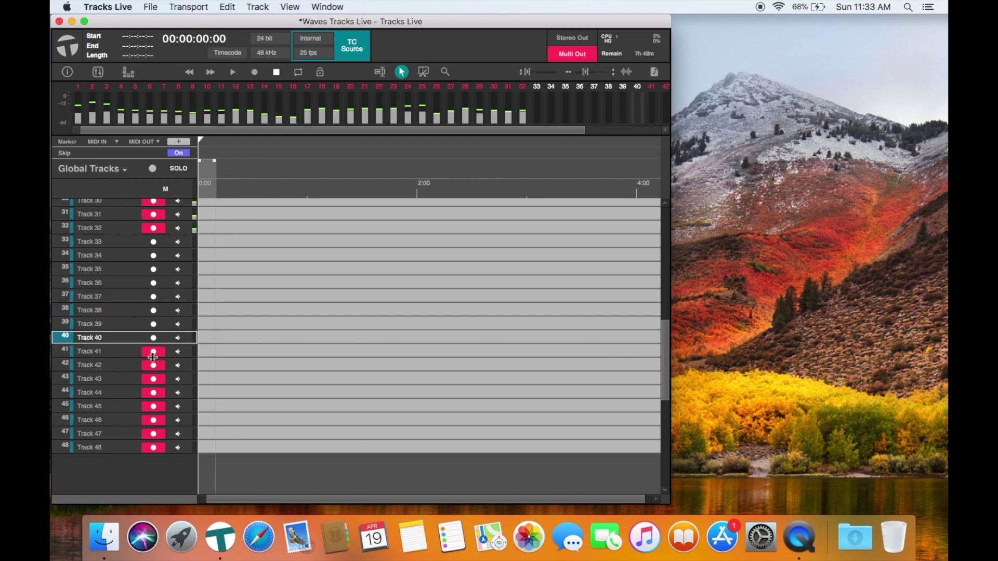
click(153, 352)
click(154, 365)
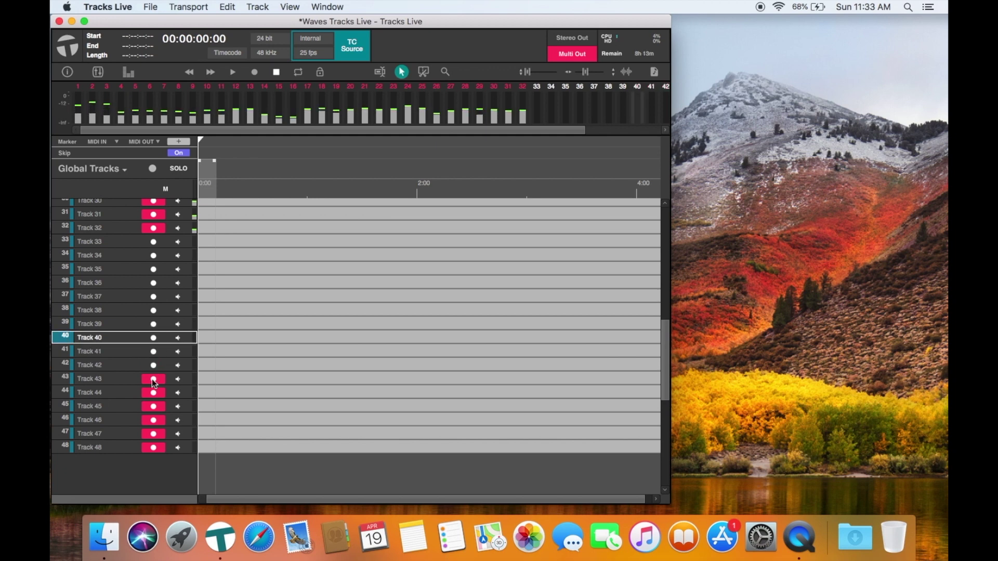
click(153, 380)
click(153, 394)
click(154, 407)
click(154, 420)
click(154, 433)
click(153, 447)
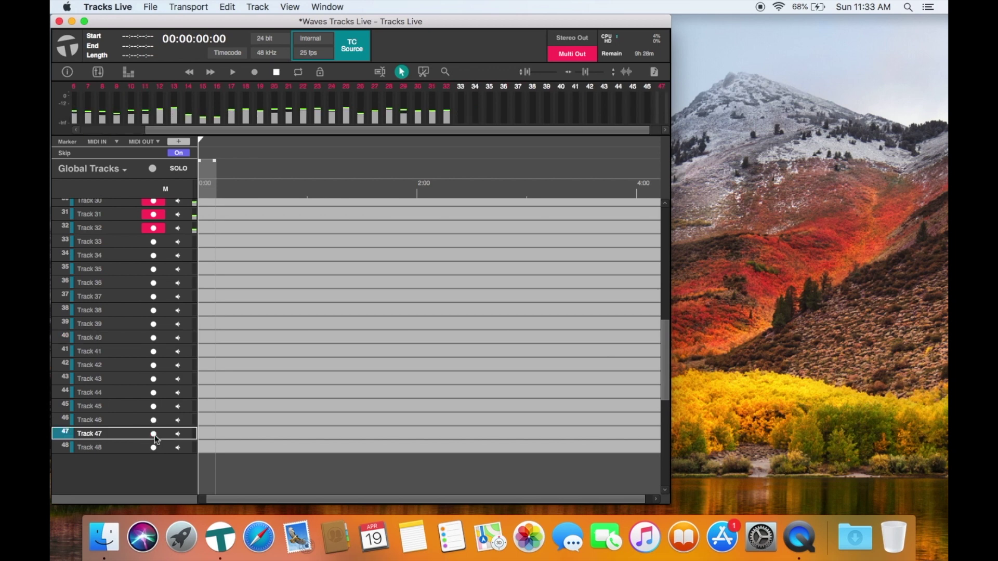
drag(665, 361, 658, 158)
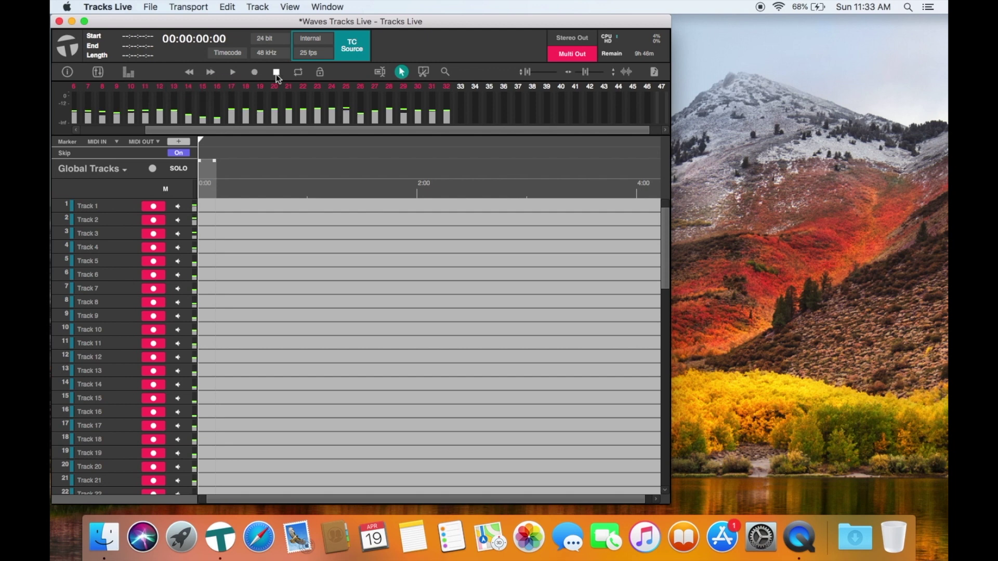
Record about 43 seconds onto the armed tracks while enlarging the track rows
click(254, 73)
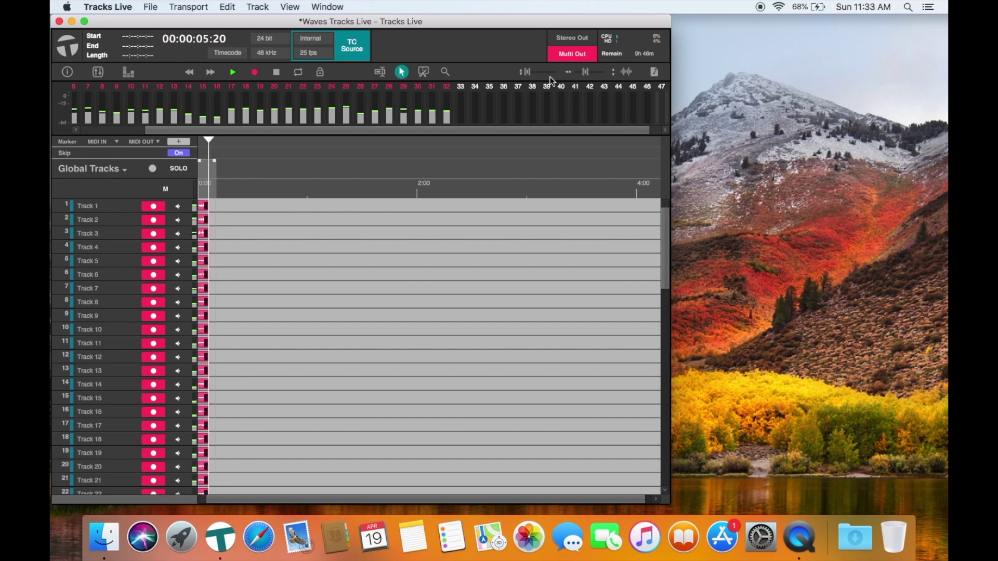
drag(529, 74, 533, 74)
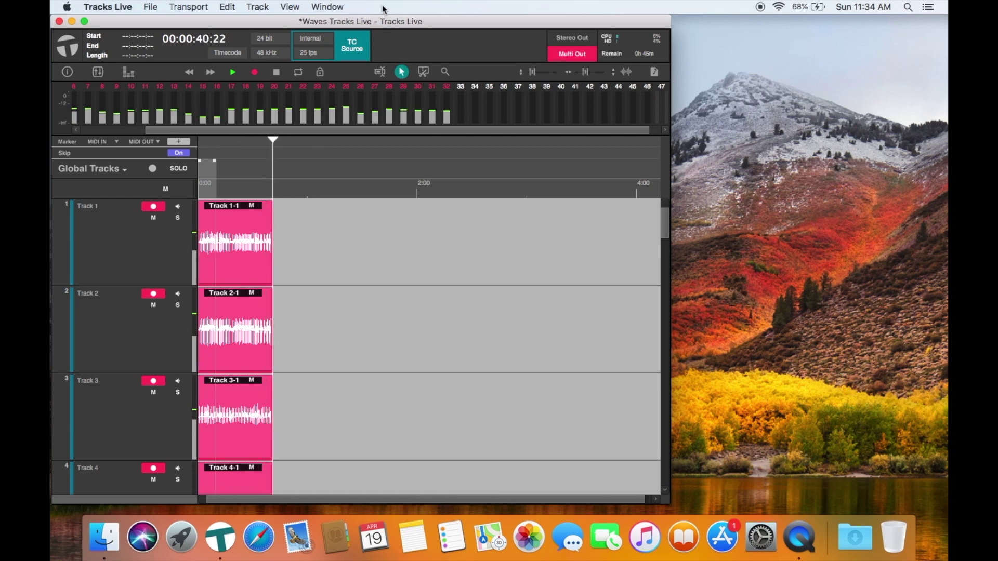
Stop recording, disarm all tracks via Global Record, and play the takes from the start
click(276, 73)
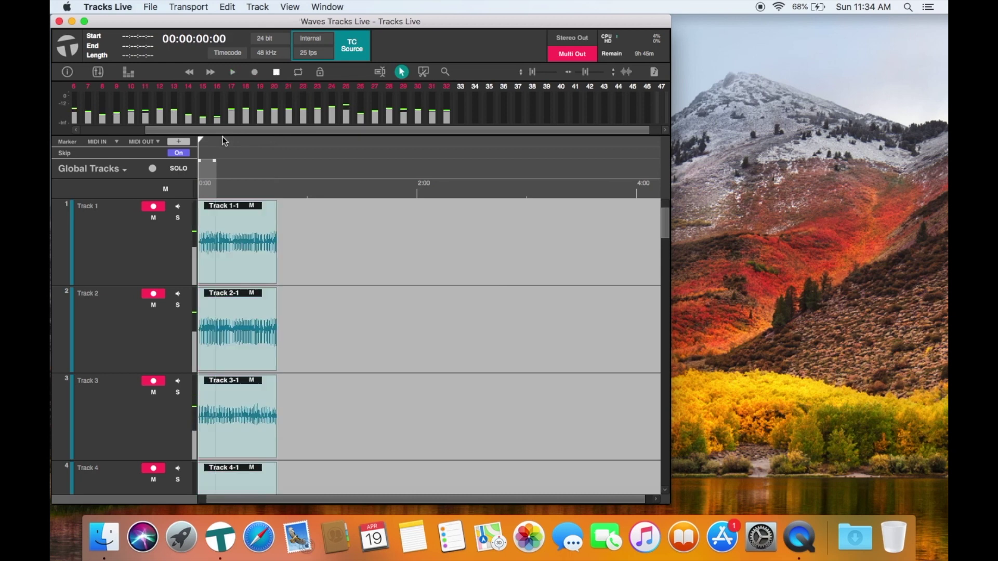
click(153, 170)
click(153, 169)
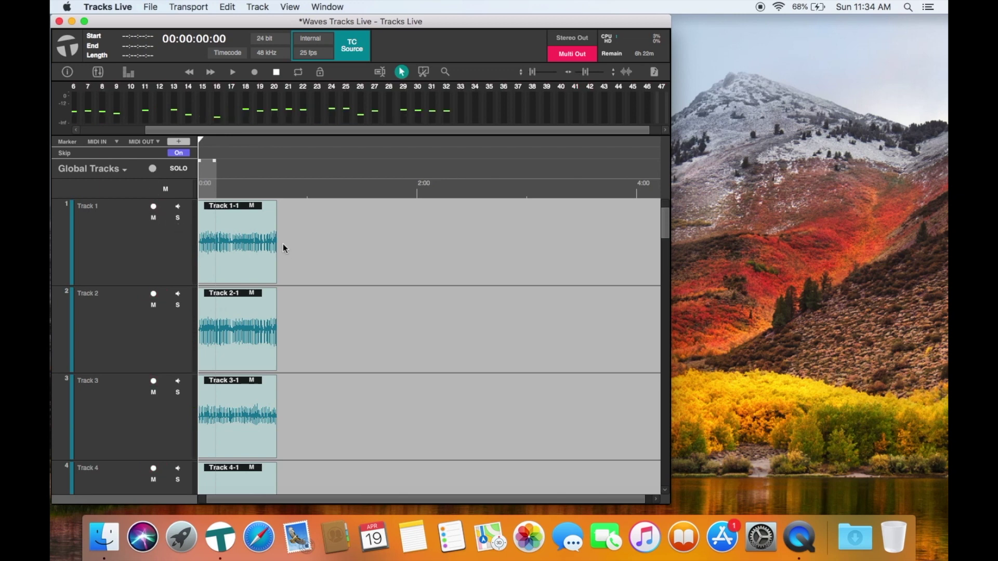
key(space)
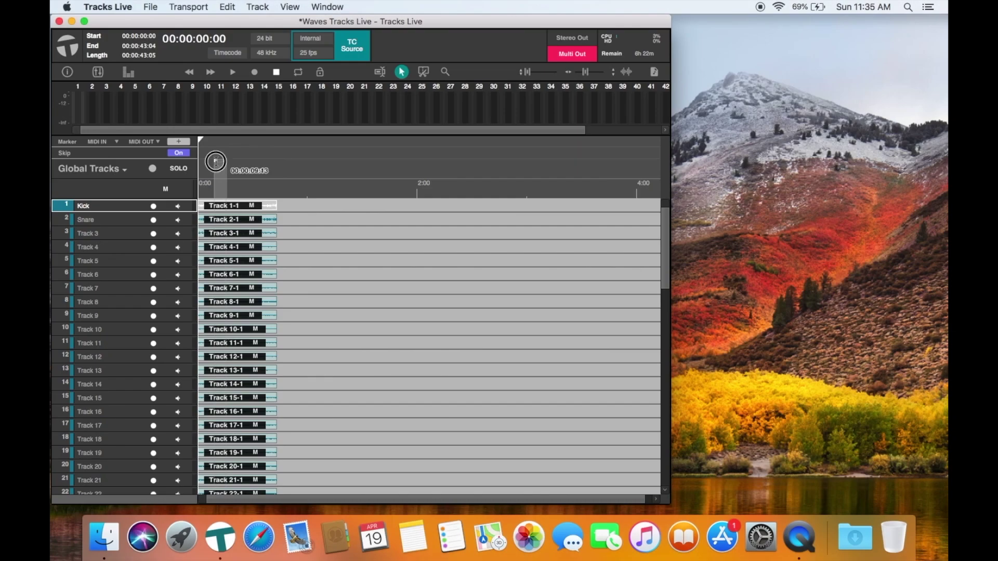
Loop the roughly 43-second recorded region, play it through the loop, then stop
drag(216, 161, 277, 168)
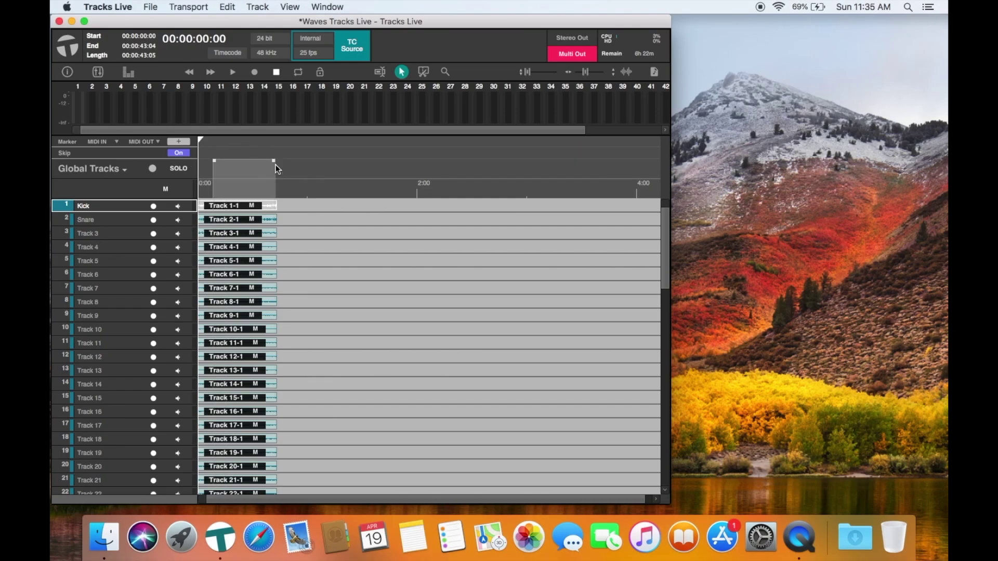
click(299, 74)
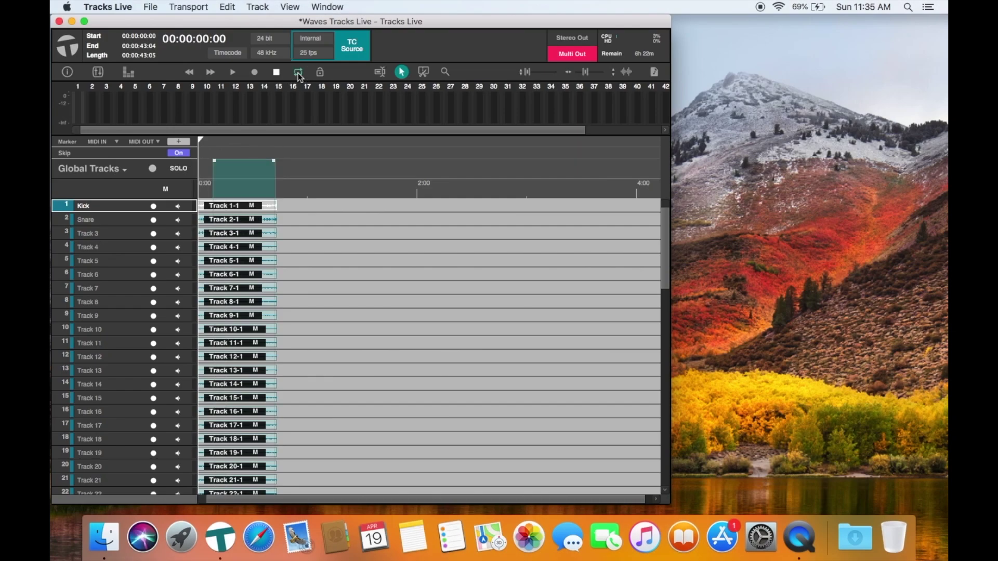
click(232, 73)
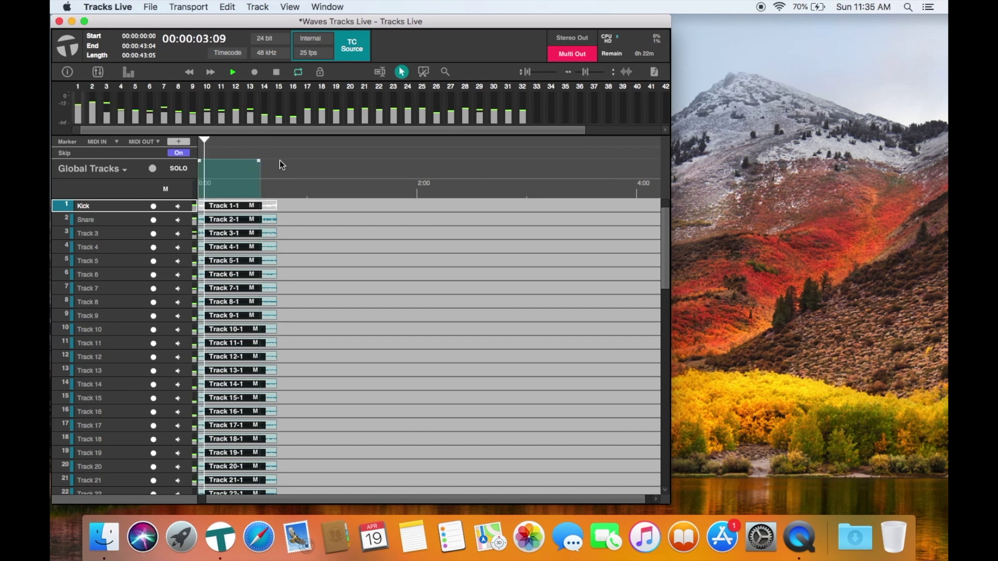
key(space)
Open Save As, toggle Copy external media on and off, then cancel
click(149, 7)
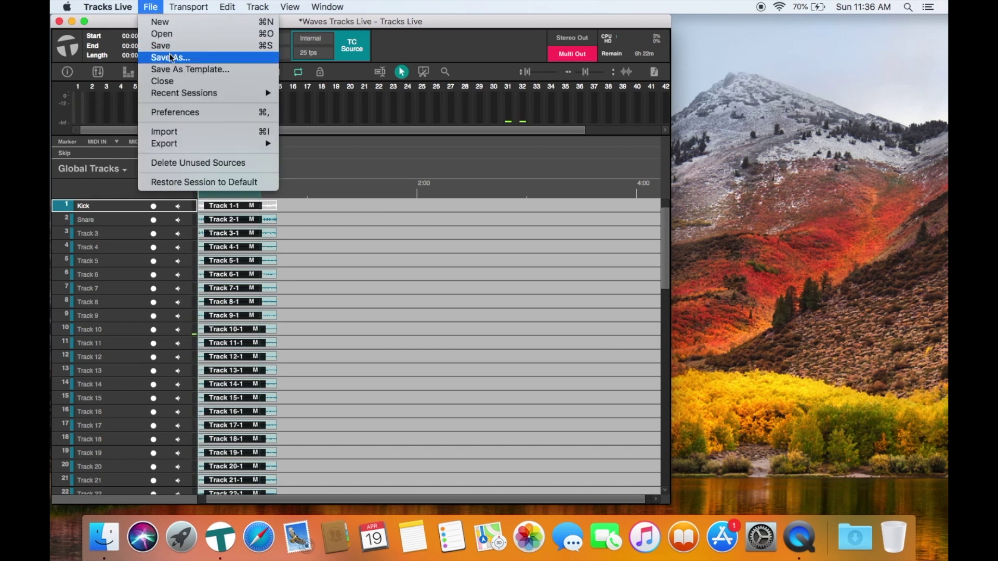
click(170, 57)
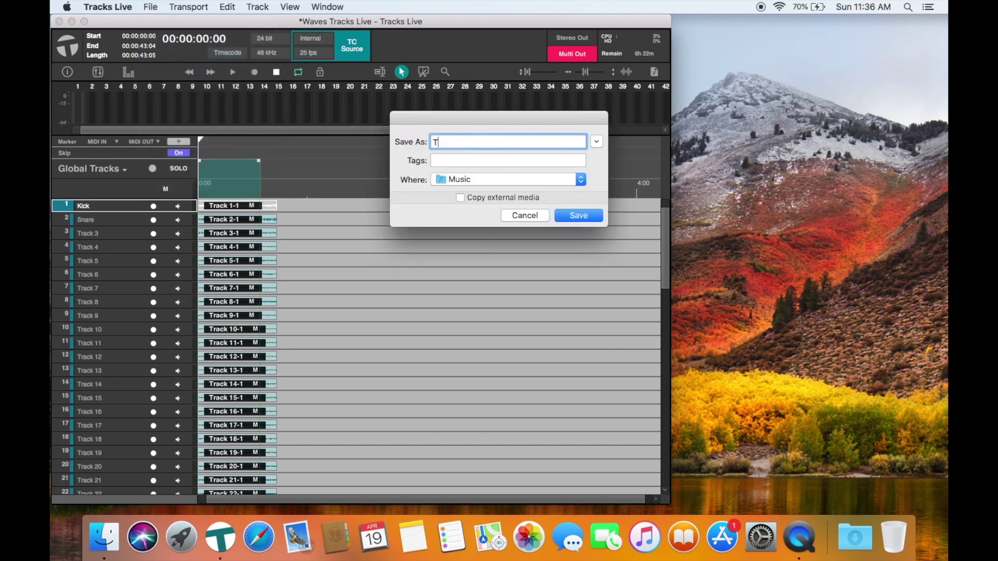
click(513, 201)
click(513, 201)
click(535, 216)
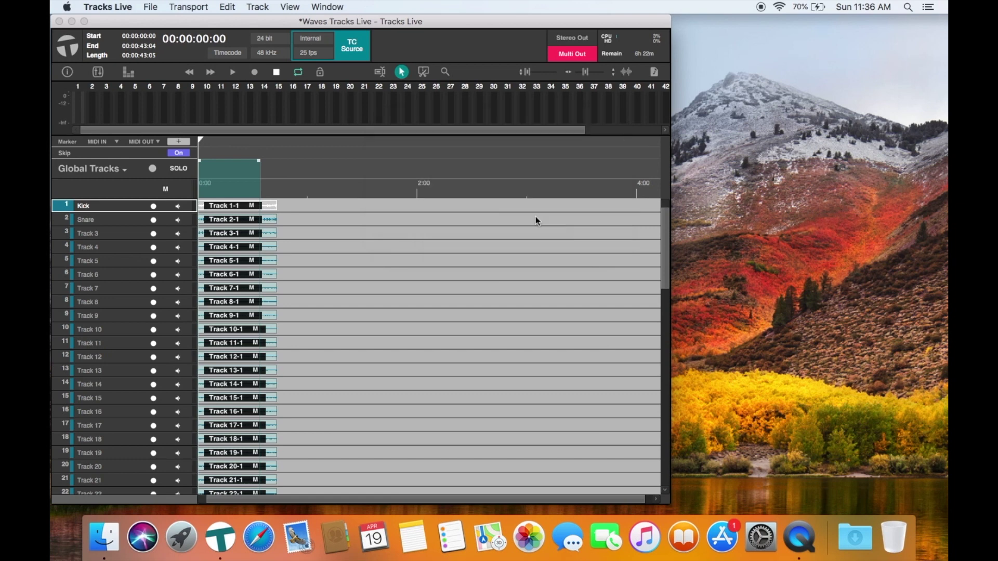
Save the session as a template named '32 Channel WIN'
click(150, 6)
click(171, 70)
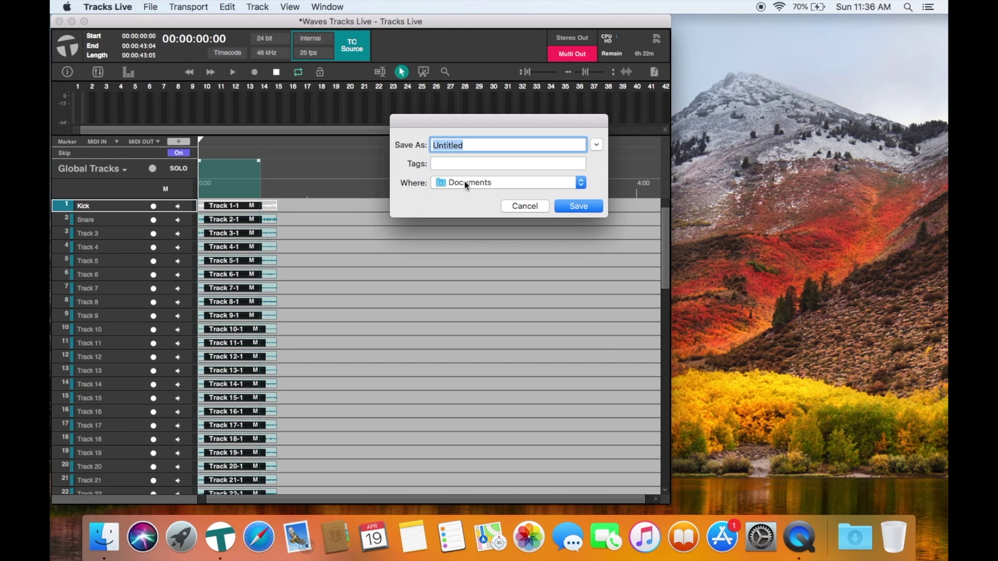
text(32)
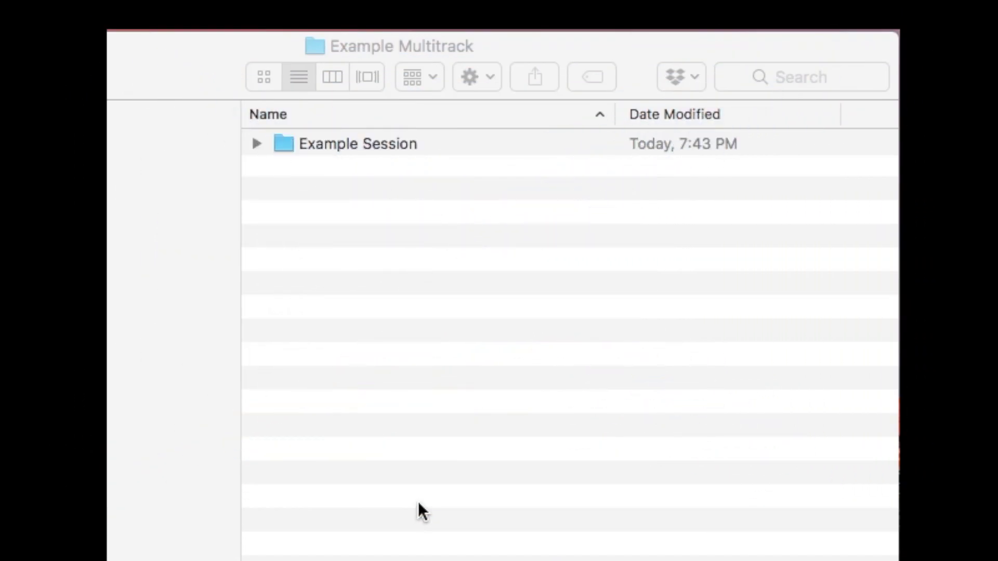
Drill into Example Session > interchange > Example Session > audiofiles to list the Track .wav takes
double_click(351, 141)
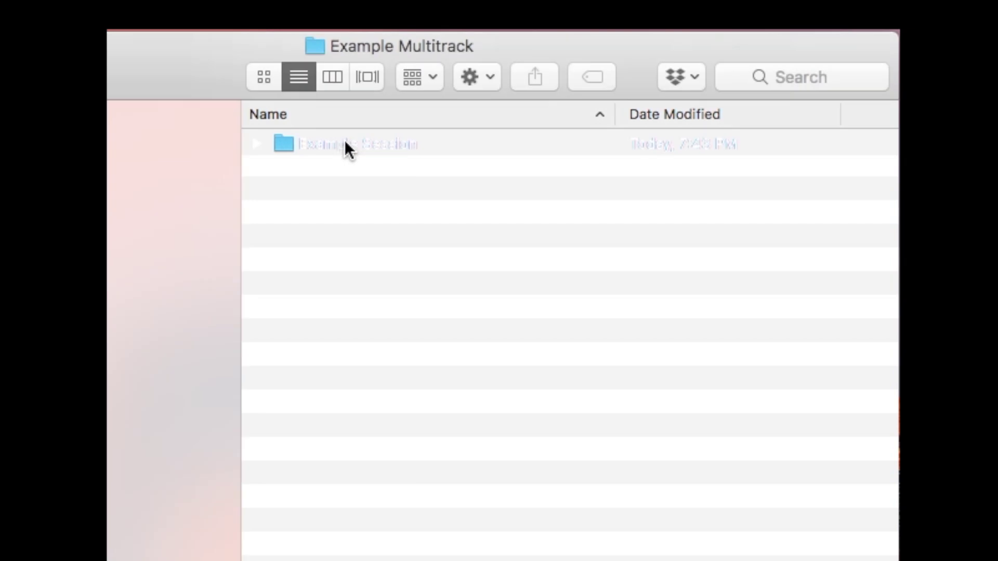
double_click(338, 355)
double_click(357, 142)
double_click(304, 141)
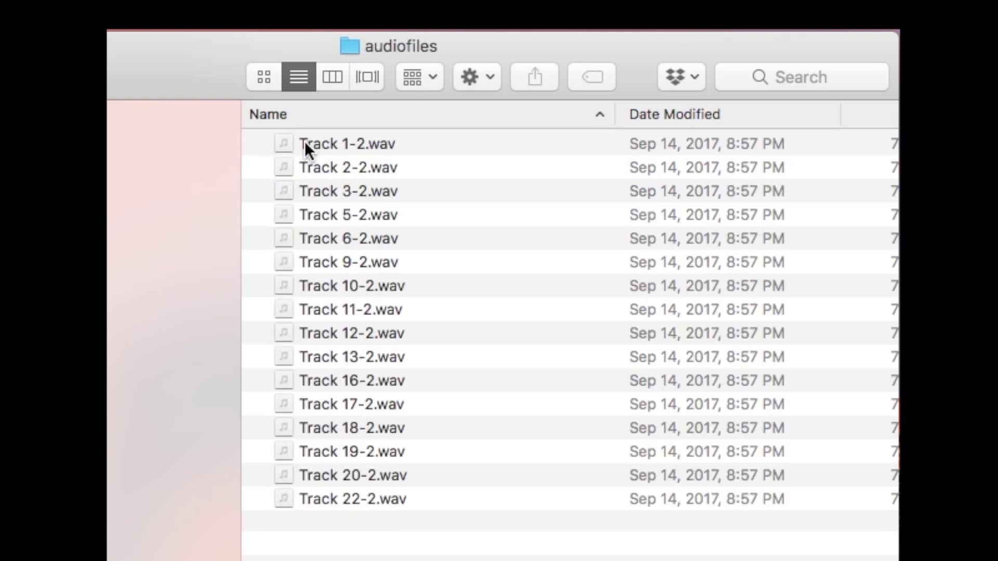